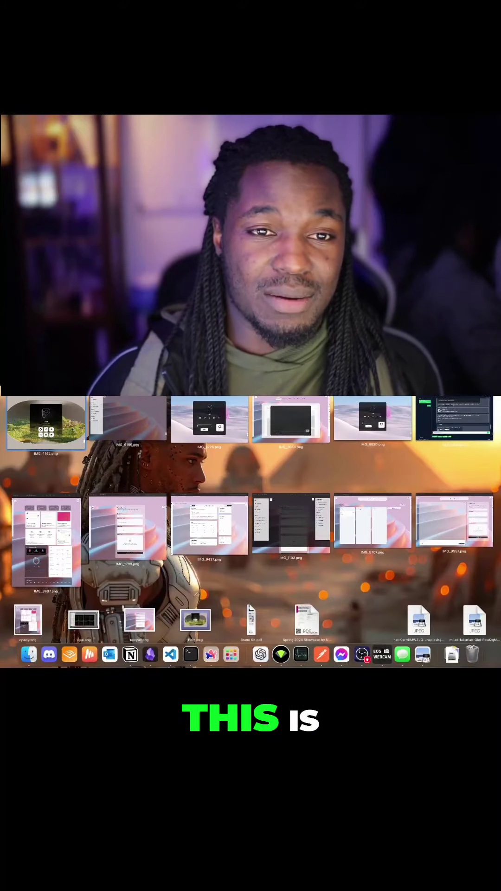
Bring the IMG_4142.png login mock-up window forward and nudge it slightly right
key(Return)
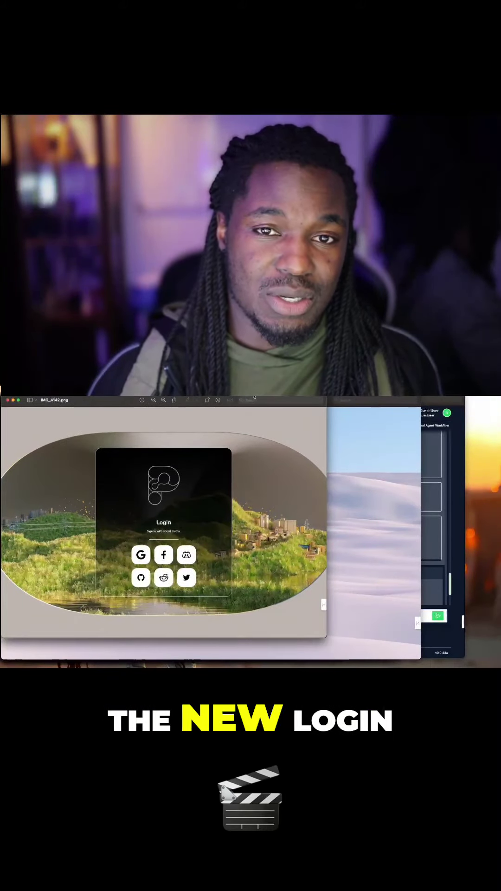
drag(255, 399, 267, 400)
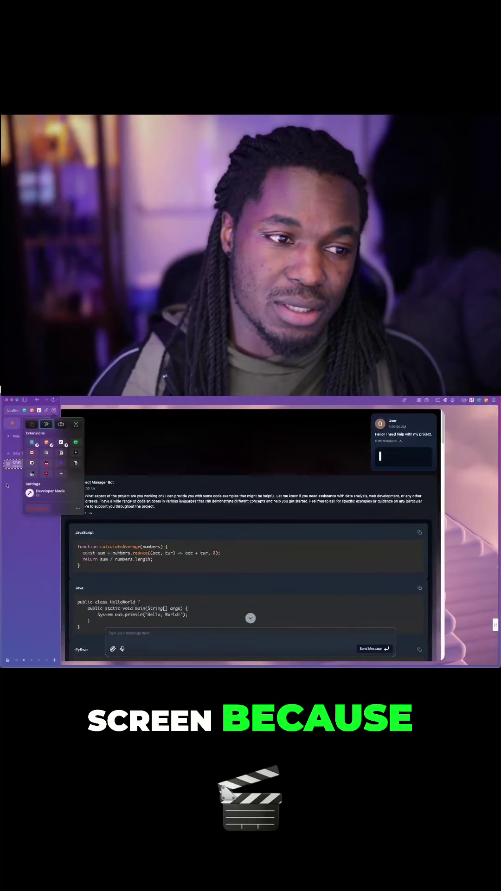
Clear the web app's site data from the Extensions menu so the login page reloads
click(76, 508)
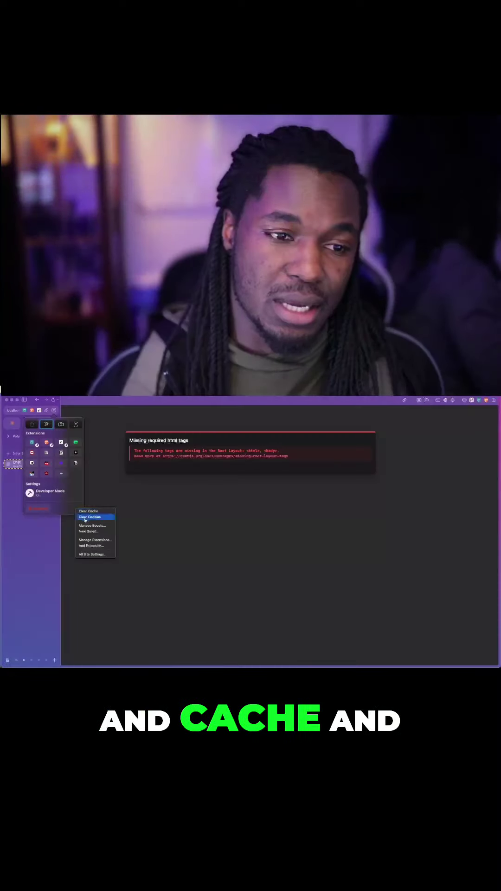
click(90, 514)
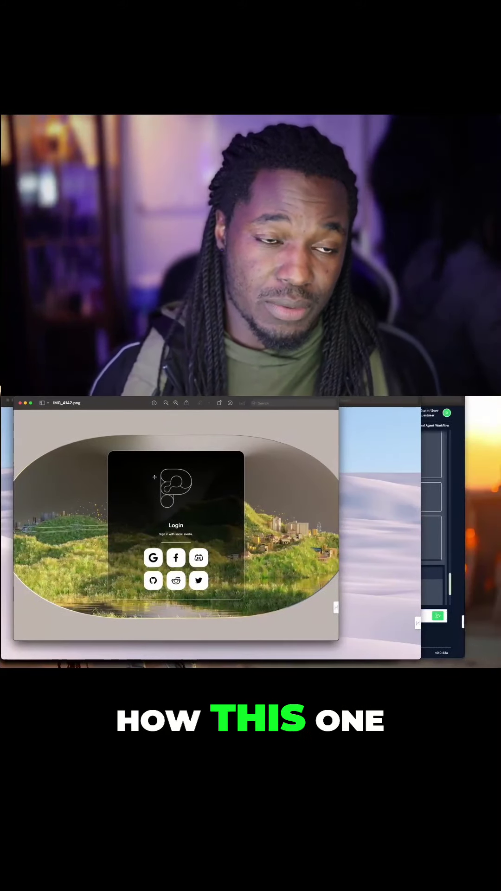
Zoom the IMG_4142 window and swipe between spaces to compare it with the live login page
double_click(138, 398)
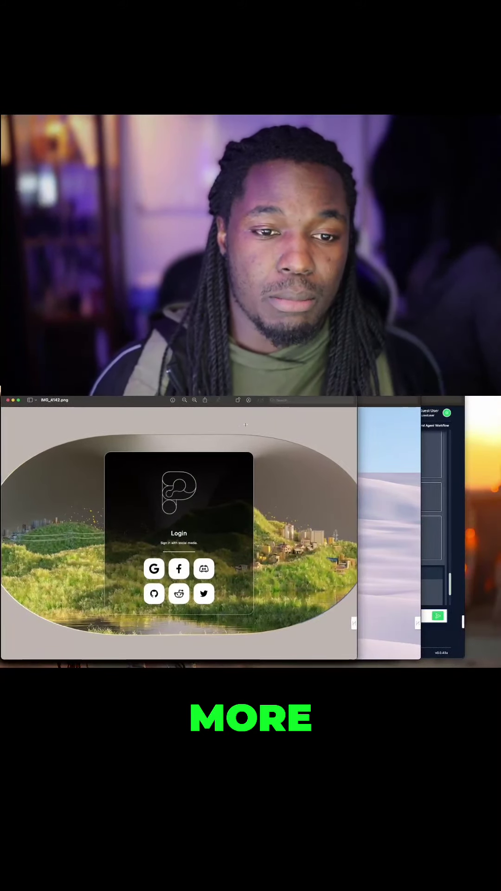
key(ctrl+Right)
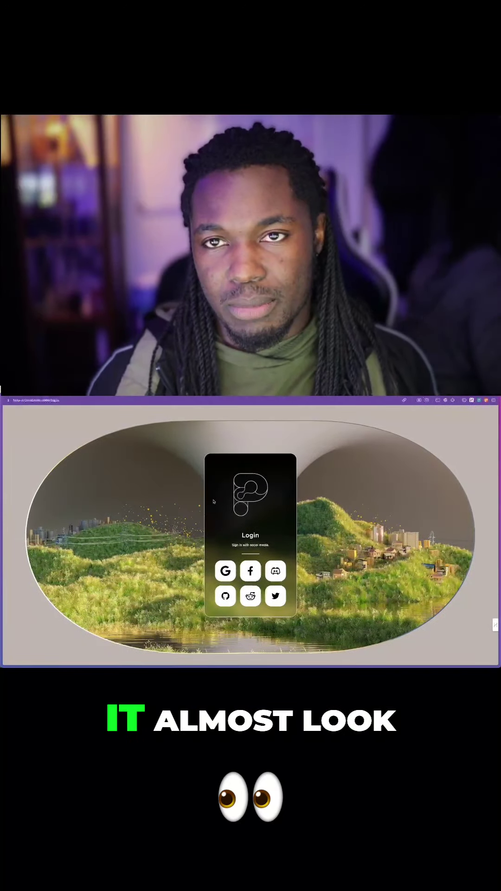
key(ctrl+Right)
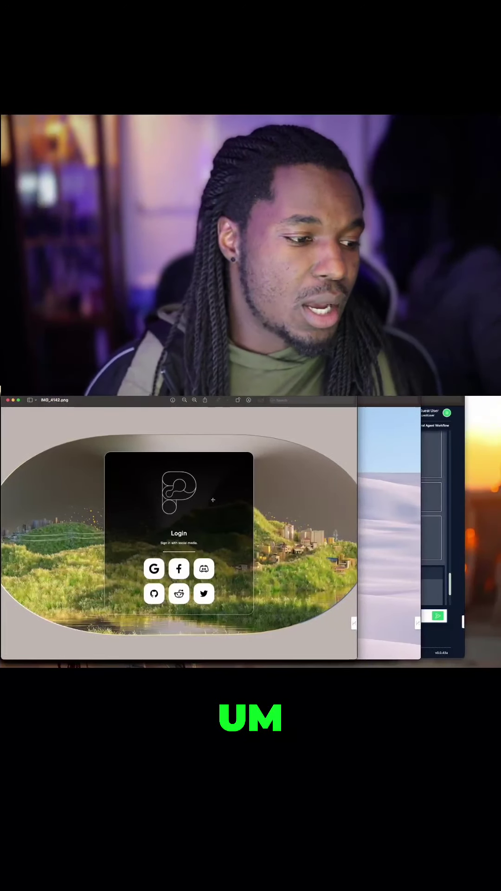
Pick the IMG_1103 Project Creation mock-up from the window overview, then show all Preview windows again
key(ctrl+Left)
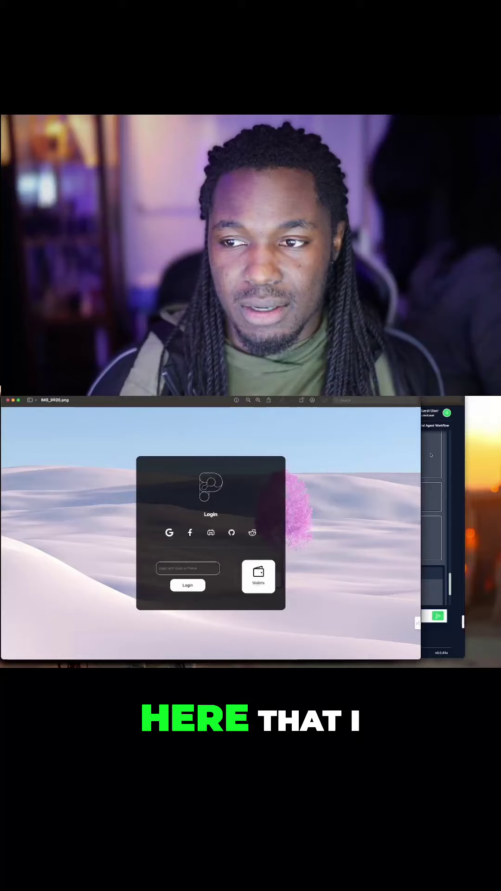
key(ctrl+Up)
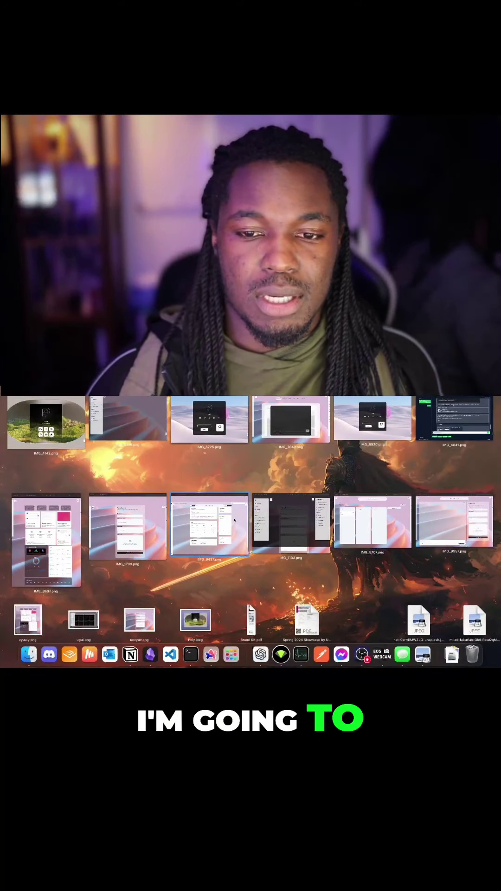
click(298, 514)
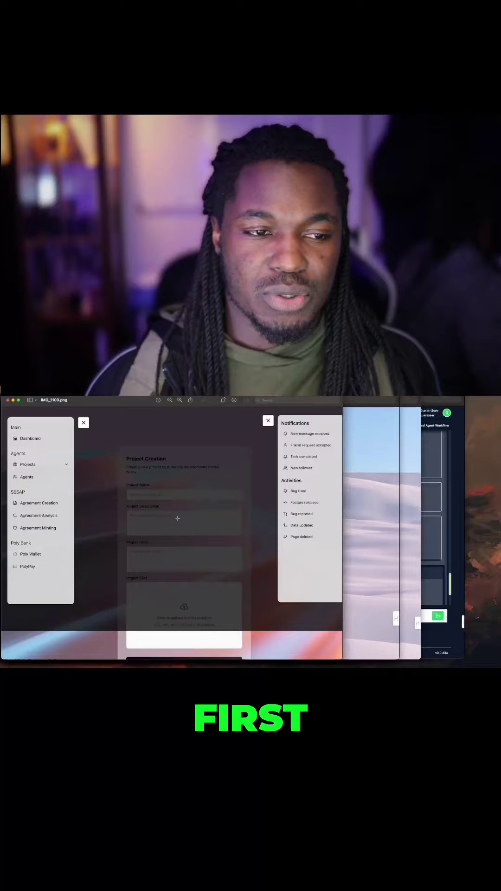
key(ctrl+Down)
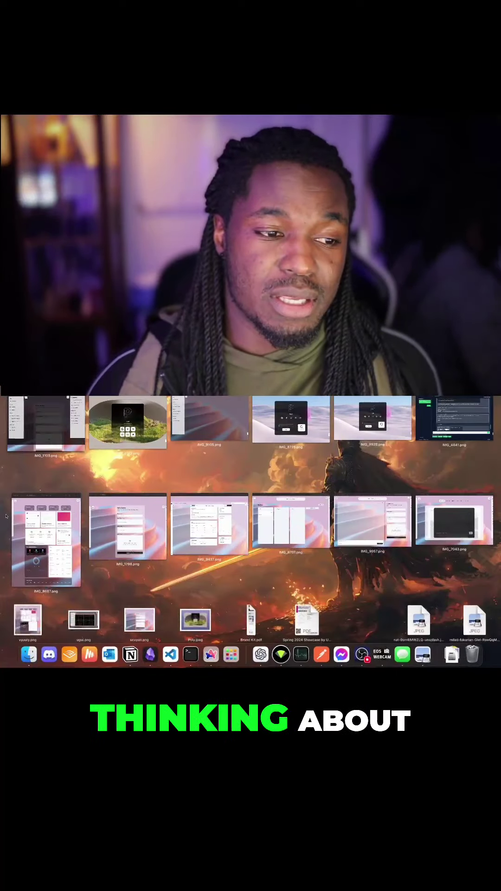